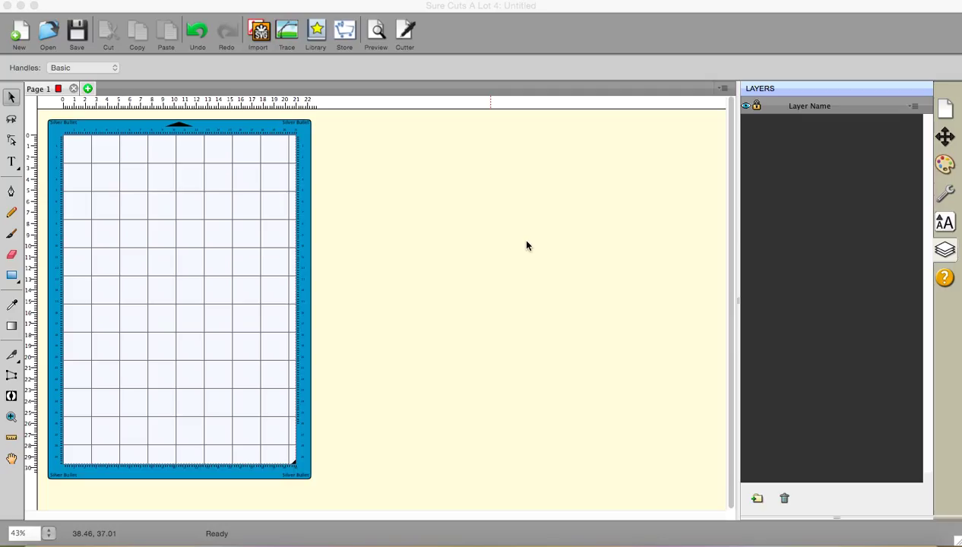
# - Start Scan2Cut and load the Desktop image IMG_20150304_0001.png
pyautogui.click(135, 9)
pyautogui.click(133, 2)
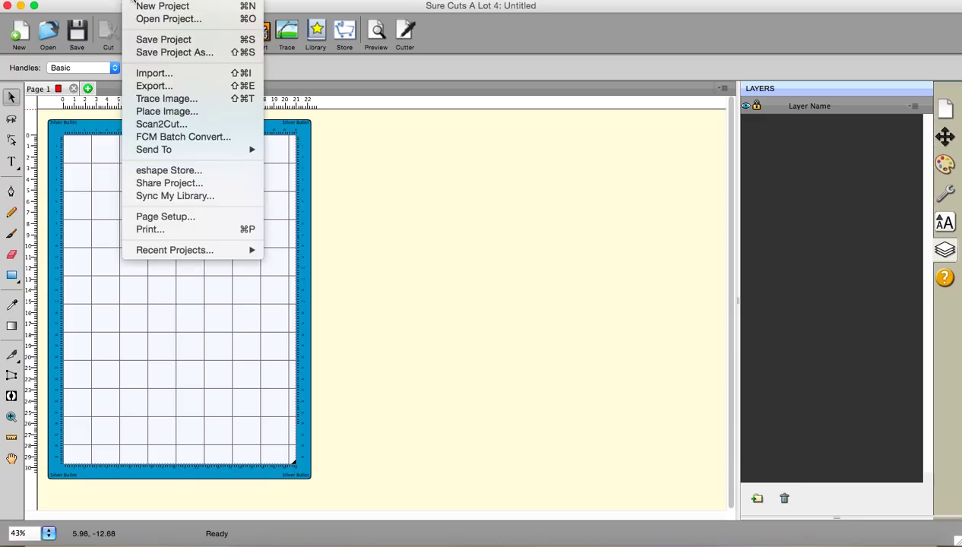
pyautogui.click(147, 125)
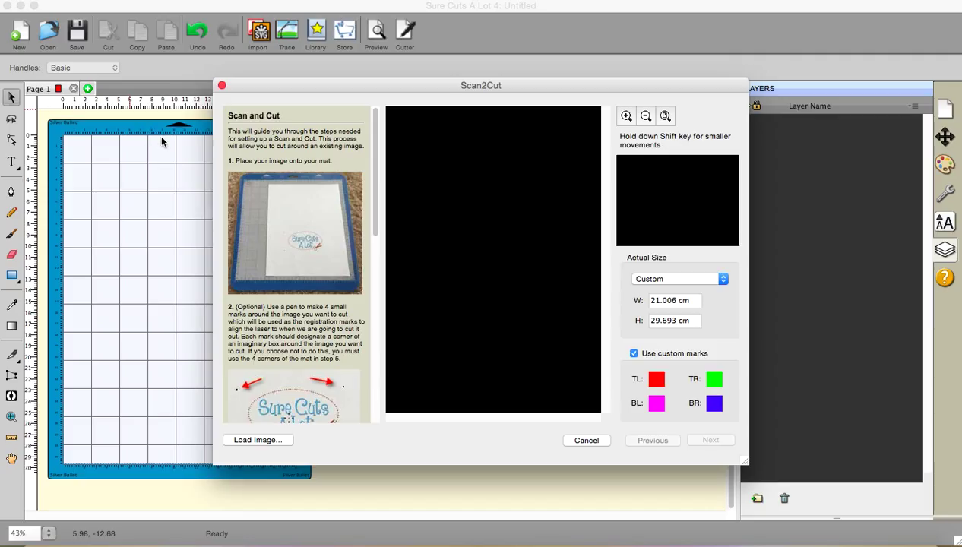
pyautogui.click(257, 440)
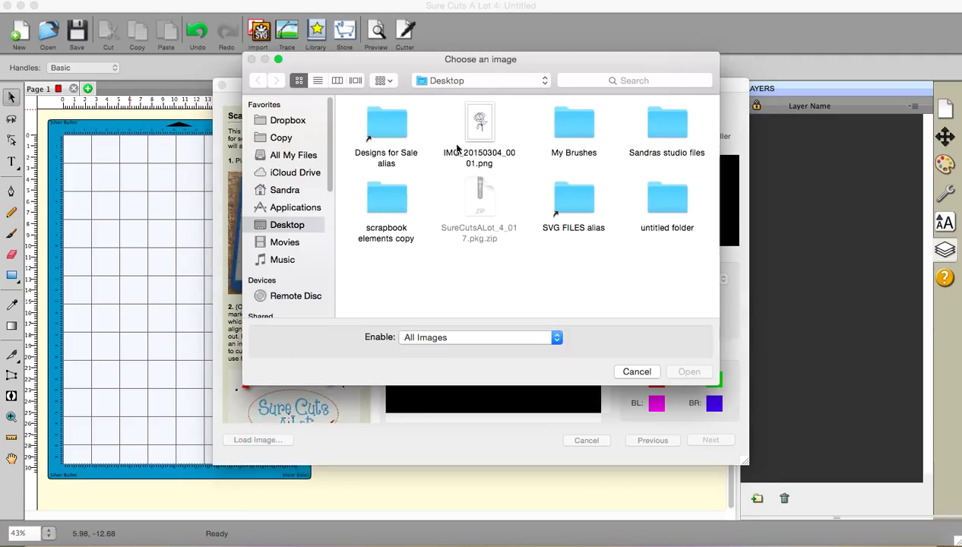
pyautogui.click(477, 122)
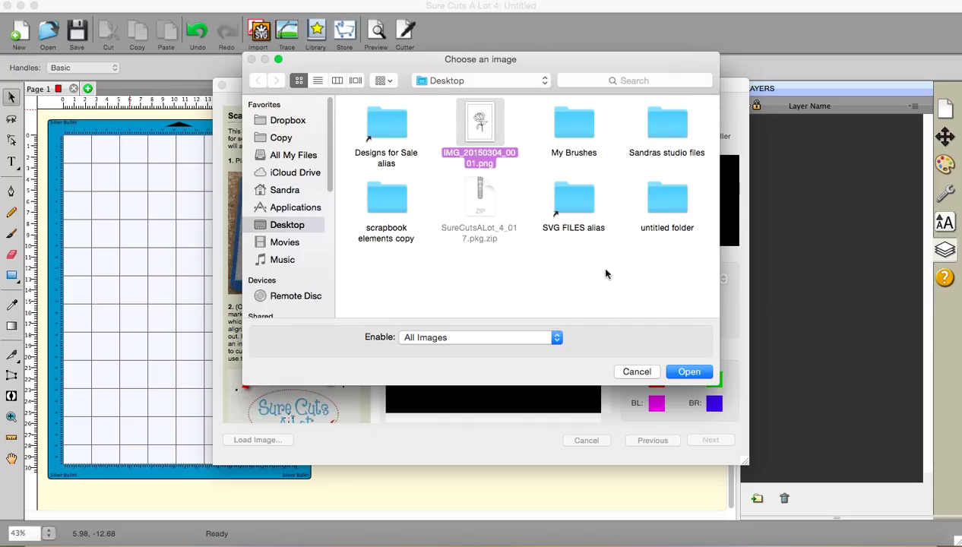
pyautogui.click(684, 373)
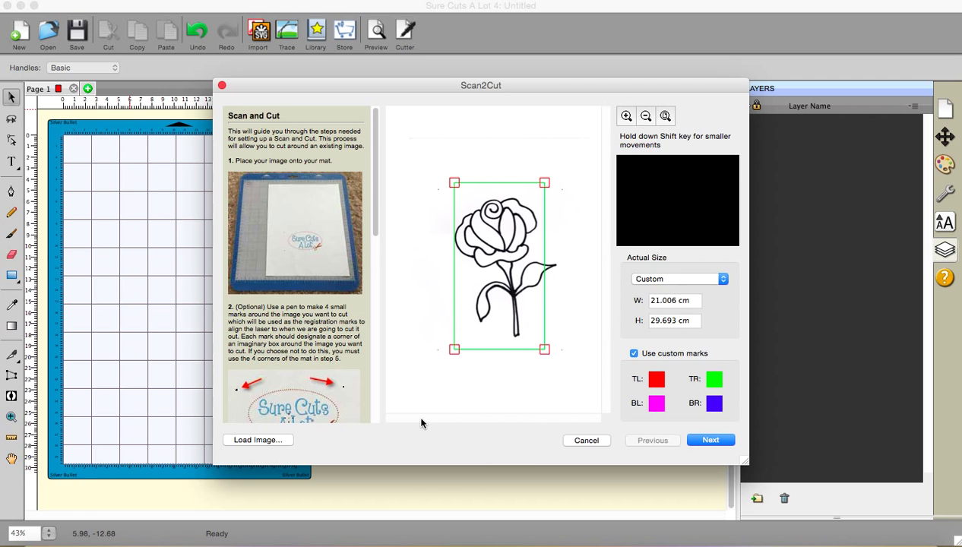
# - Show the Actual Size preset list for the rose scan, currently Custom at 21.006 × 29.693 cm
pyautogui.click(723, 279)
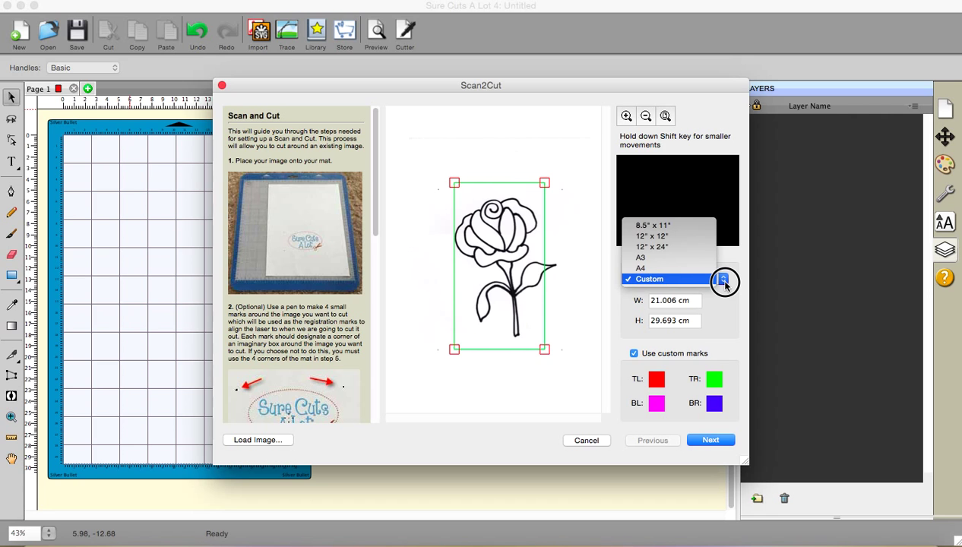
# - Close the size presets with Custom selected, keeping W 21.006 cm and H 29.693 cm
pyautogui.click(722, 281)
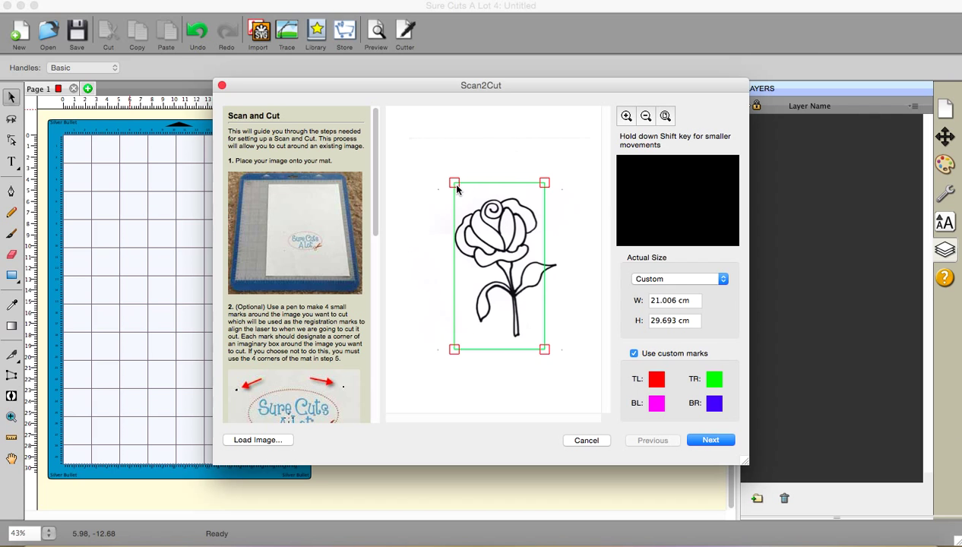
# - Drag the green box's four red corner handles onto the page corners, then go to the next step
pyautogui.moveTo(456, 189); pyautogui.dragTo(431, 188)
pyautogui.moveTo(549, 190); pyautogui.dragTo(573, 191)
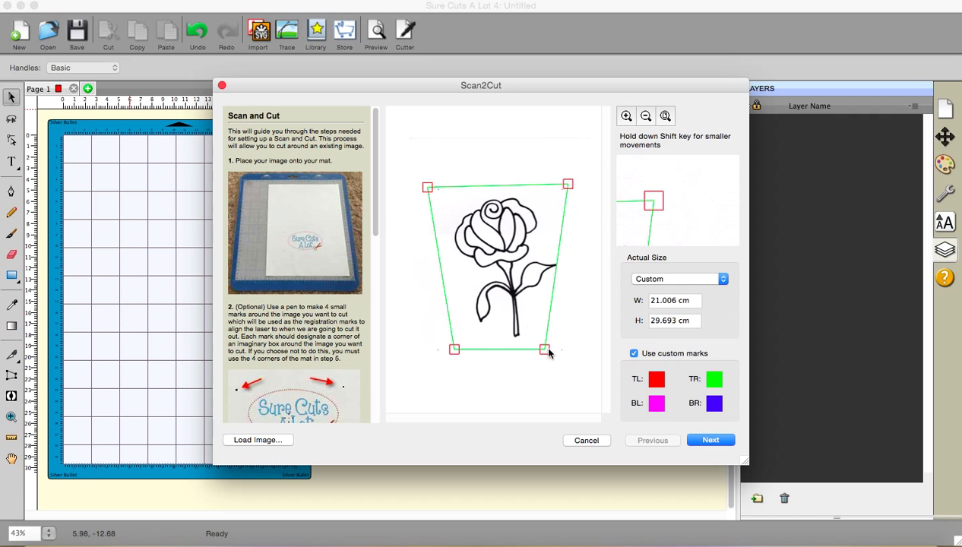
pyautogui.moveTo(546, 350); pyautogui.dragTo(574, 356)
pyautogui.moveTo(456, 351); pyautogui.dragTo(432, 357)
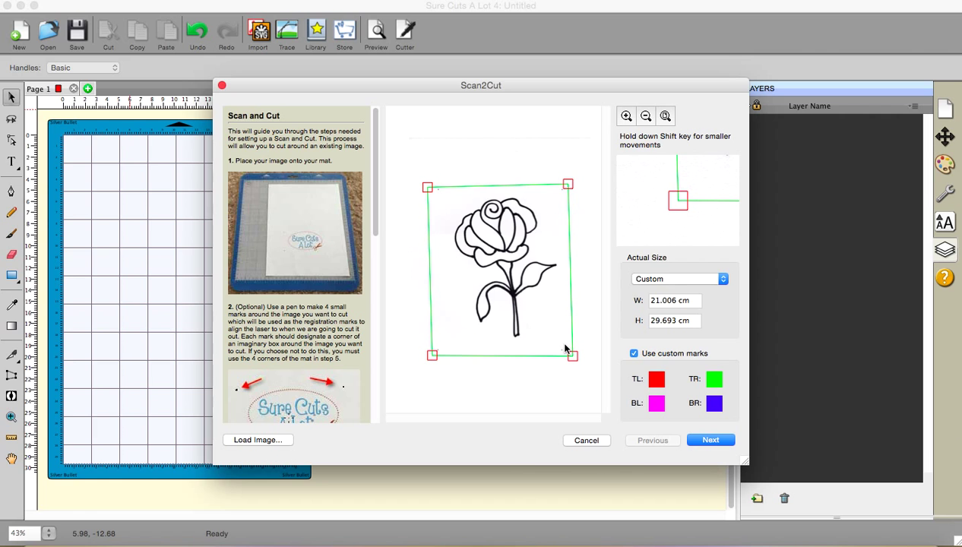
pyautogui.click(710, 442)
# - Place the red, magenta, blue and green cross markers on their pen dots around the rose
pyautogui.click(710, 440)
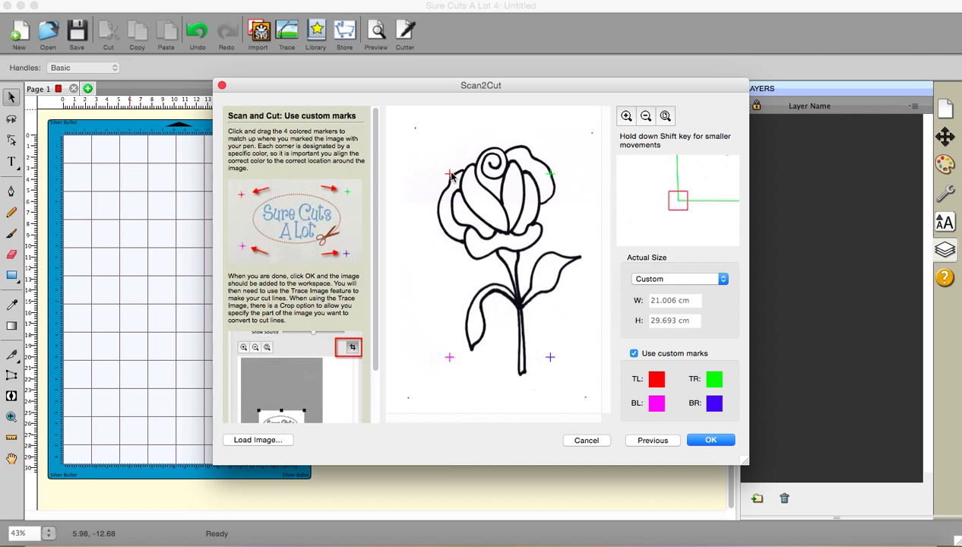
pyautogui.moveTo(453, 177); pyautogui.dragTo(418, 129)
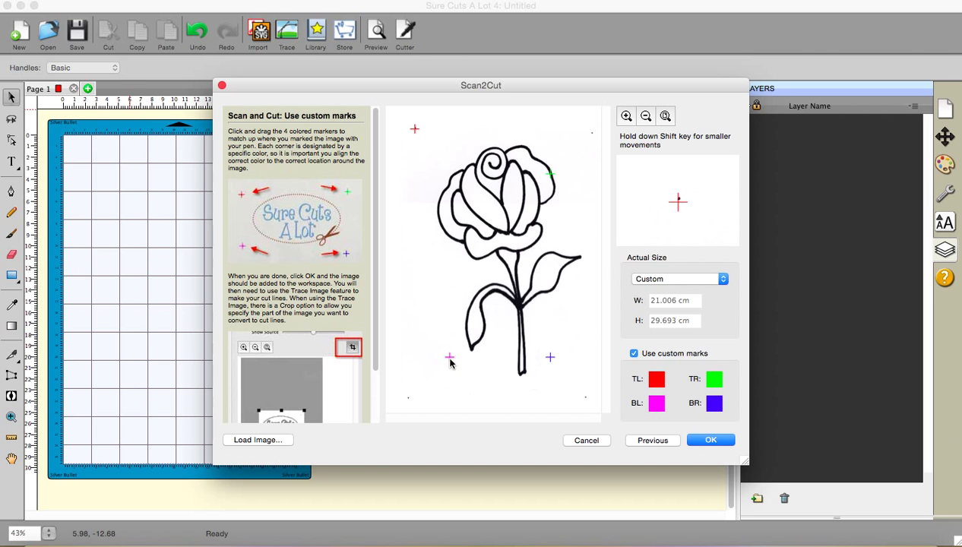
pyautogui.moveTo(452, 357); pyautogui.dragTo(408, 400)
pyautogui.moveTo(552, 362); pyautogui.dragTo(588, 401)
pyautogui.moveTo(548, 175); pyautogui.dragTo(592, 134)
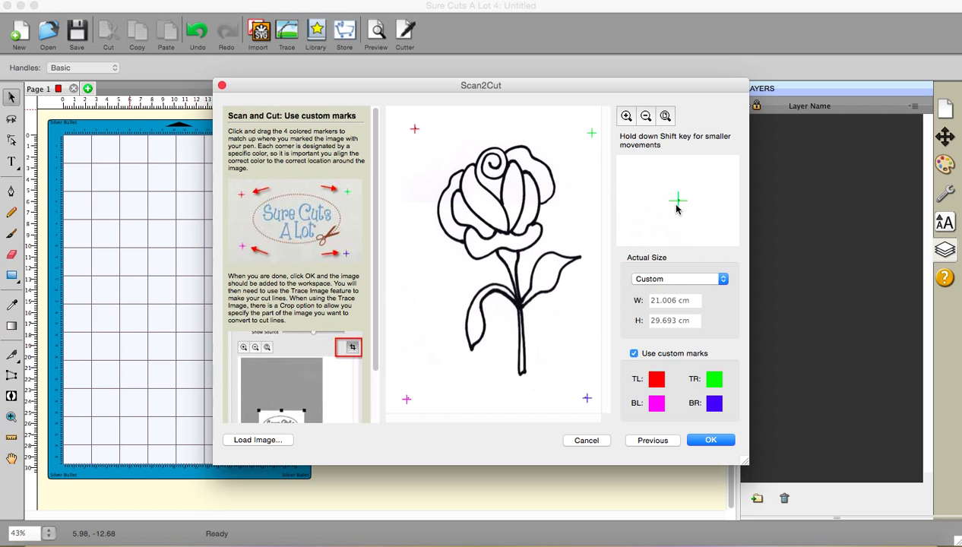
# - Zoom in four levels and scroll to check the red top-left marker on its pen mark
pyautogui.click(625, 116)
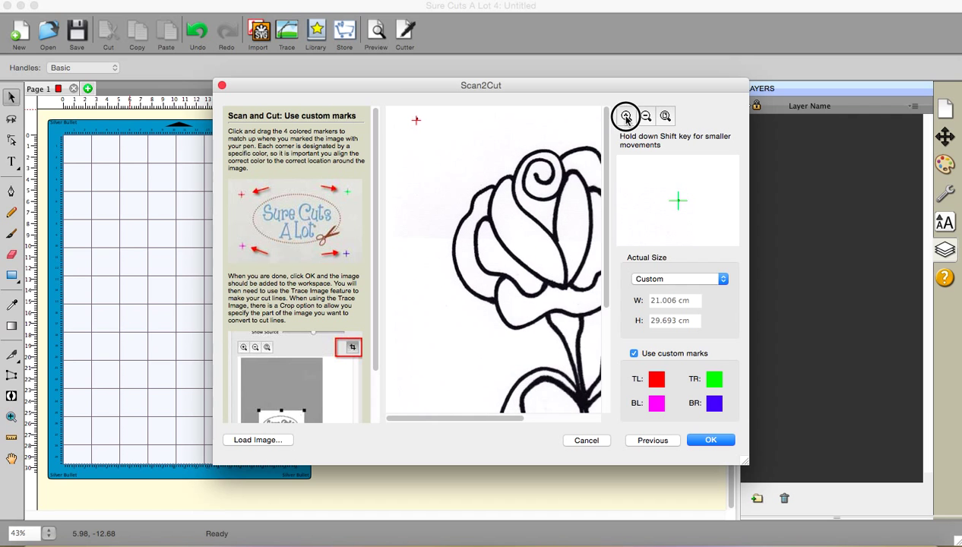
pyautogui.click(625, 116)
pyautogui.click(625, 117)
pyautogui.click(625, 117)
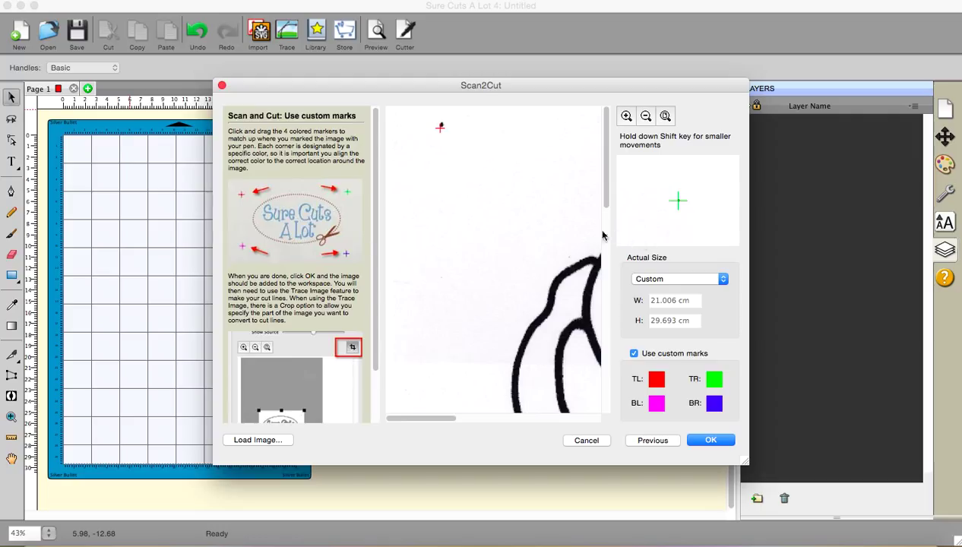
pyautogui.scroll(-1, 582, 216)
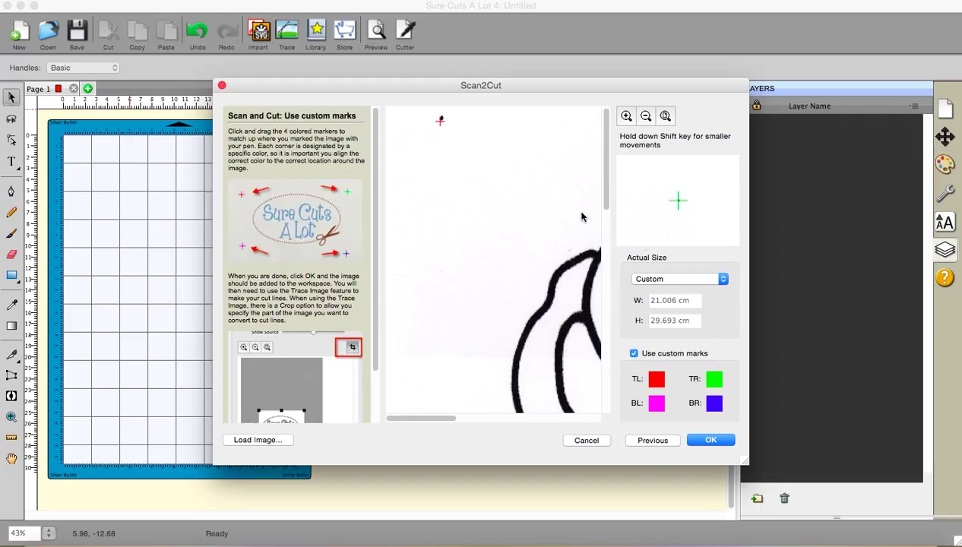
# - Finish Scan2Cut to put the rose scan on the mat, and turn off outline-only display
pyautogui.click(711, 442)
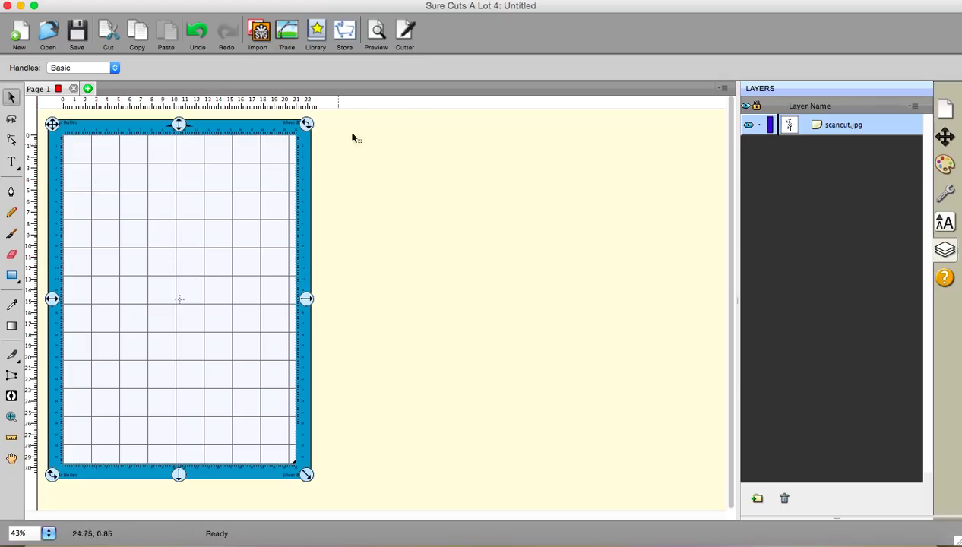
pyautogui.click(402, 0)
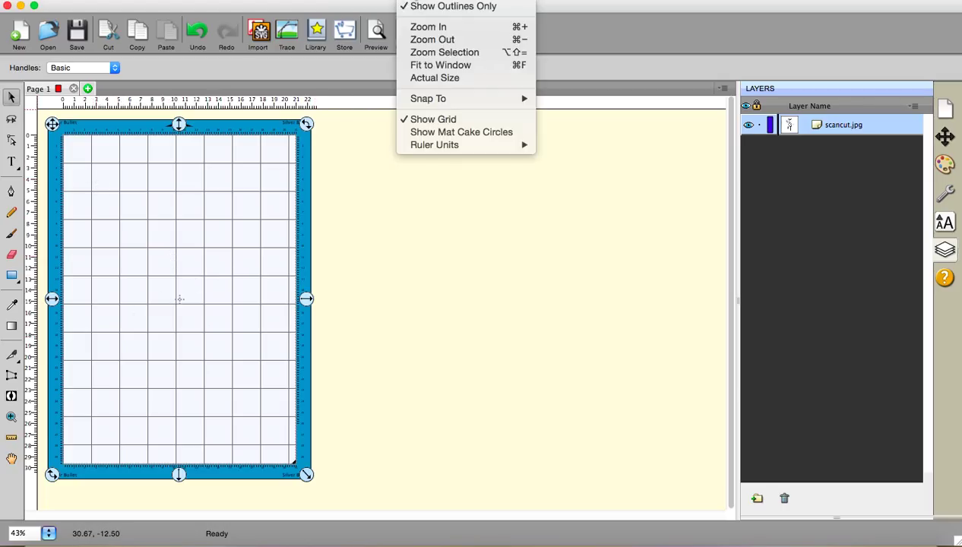
pyautogui.click(412, 6)
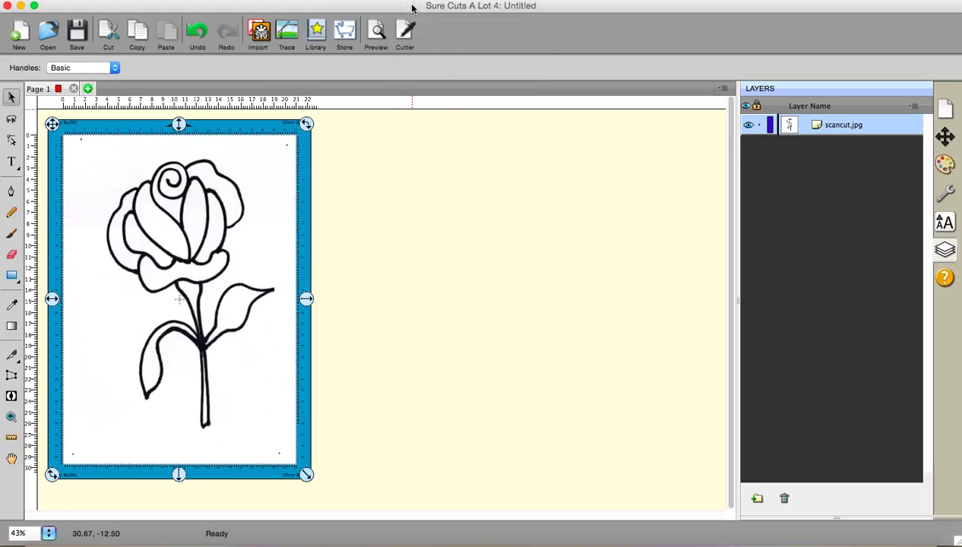
# - Deselect, open and close the Trace window, then select the rose scan on the mat
pyautogui.click(387, 216)
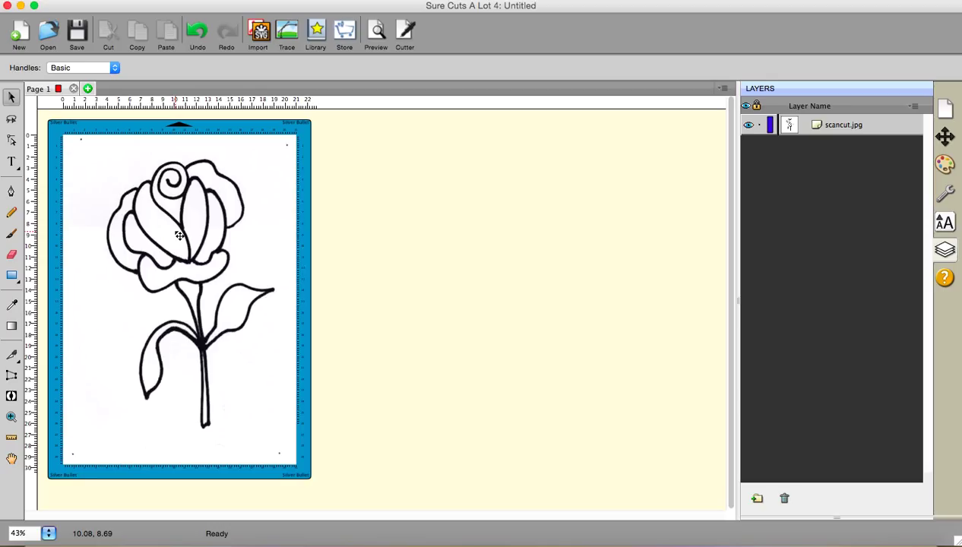
pyautogui.click(286, 30)
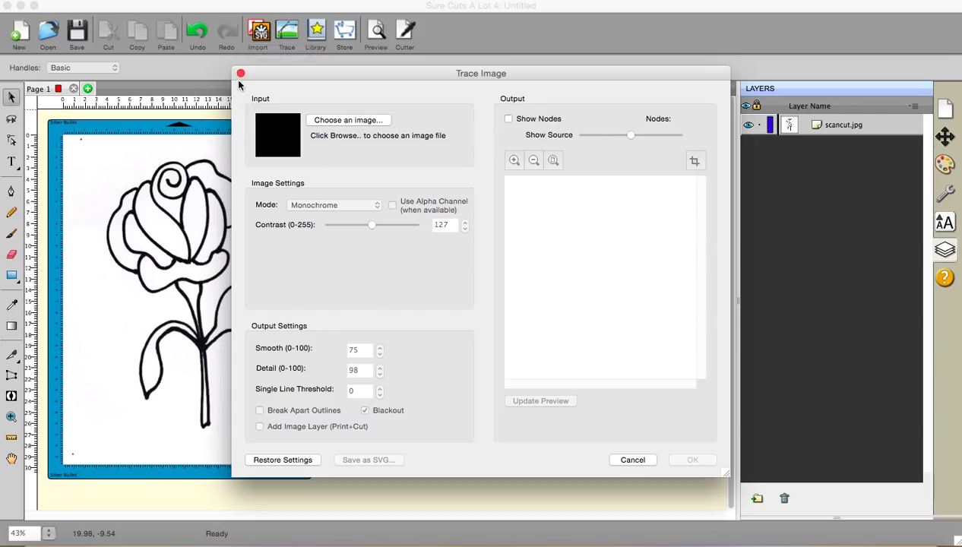
pyautogui.click(238, 73)
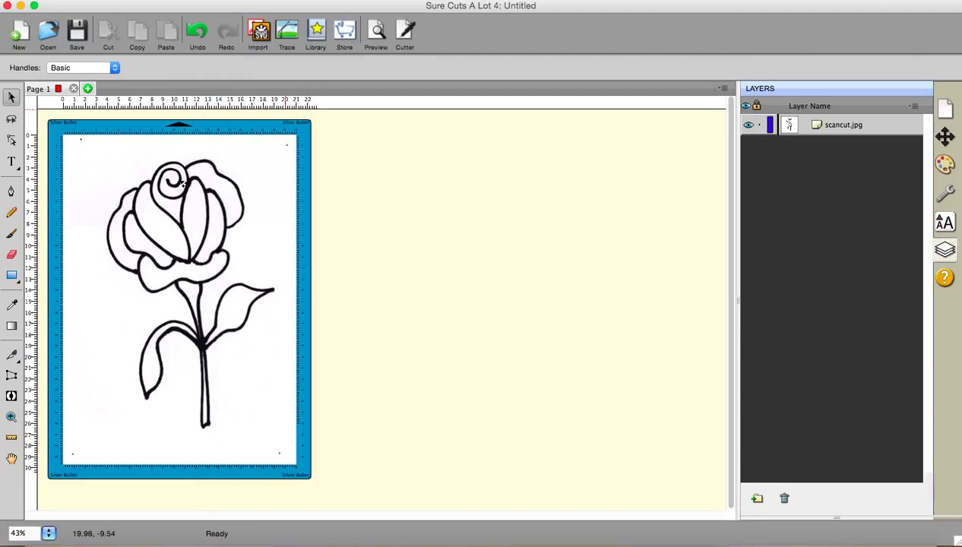
pyautogui.moveTo(184, 192); pyautogui.dragTo(185, 204)
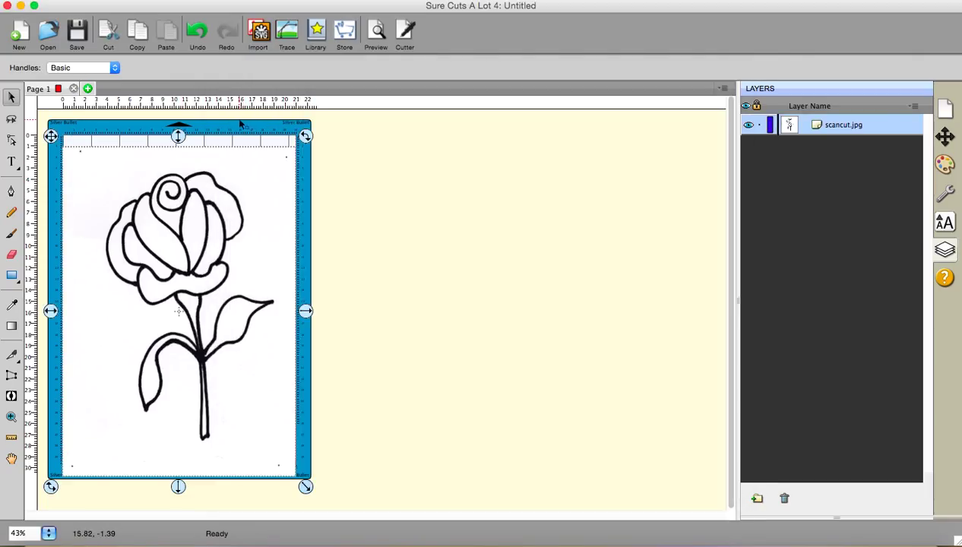
# - Trace the rose scan with Monochrome and Blackout into a solid black silhouette layer
pyautogui.click(285, 34)
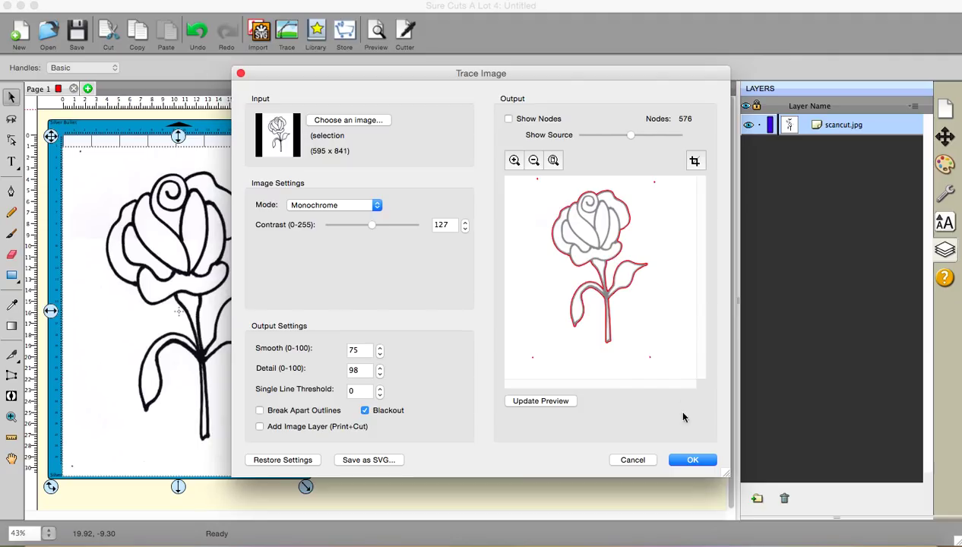
pyautogui.click(693, 461)
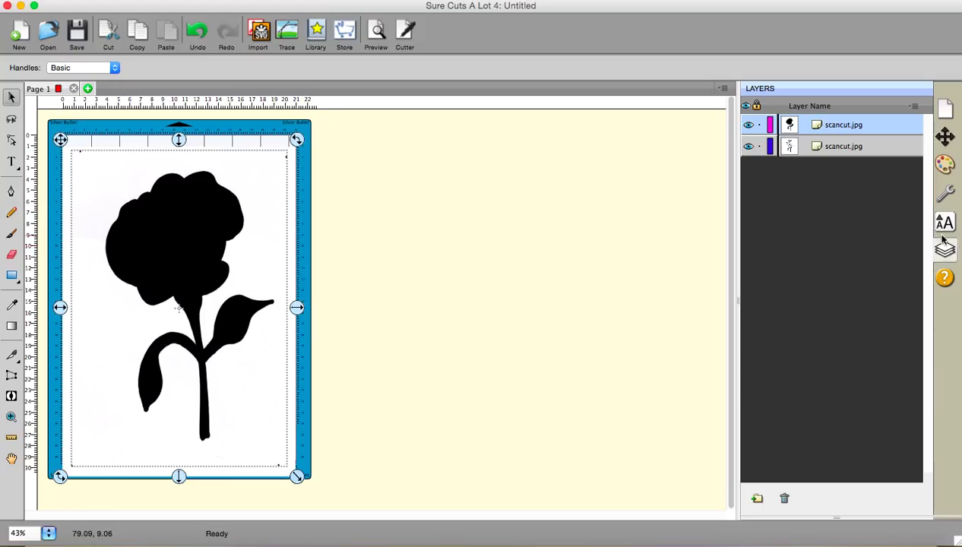
# - Delete the original scancut.jpg scan layer and show the rose silhouette as outlines only
pyautogui.click(804, 147)
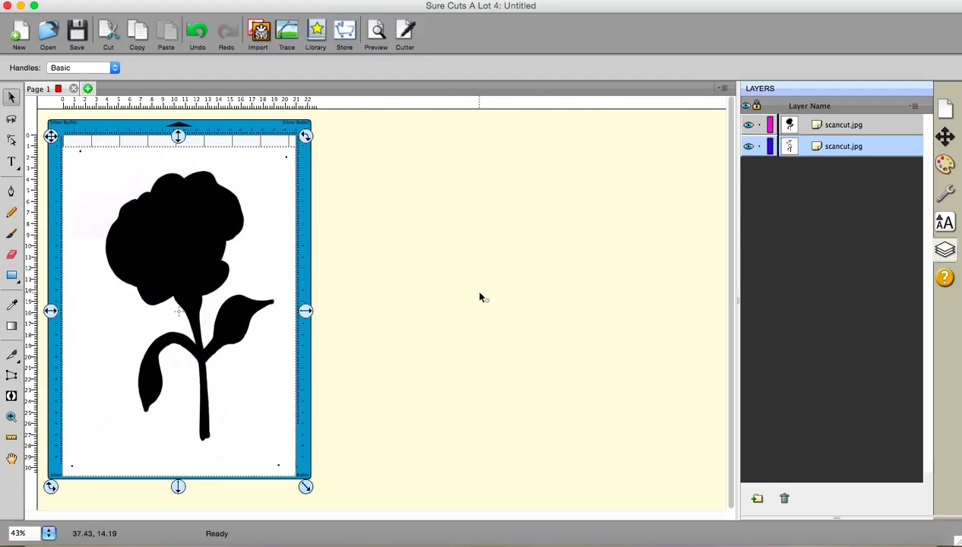
pyautogui.press('Delete')
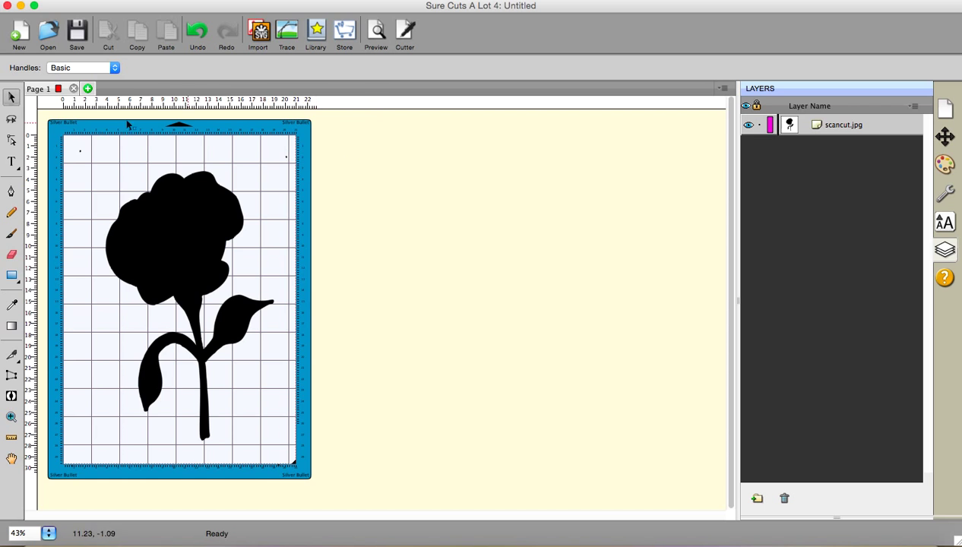
pyautogui.moveTo(41, 122); pyautogui.dragTo(322, 478)
pyautogui.click(423, 3)
pyautogui.click(424, 9)
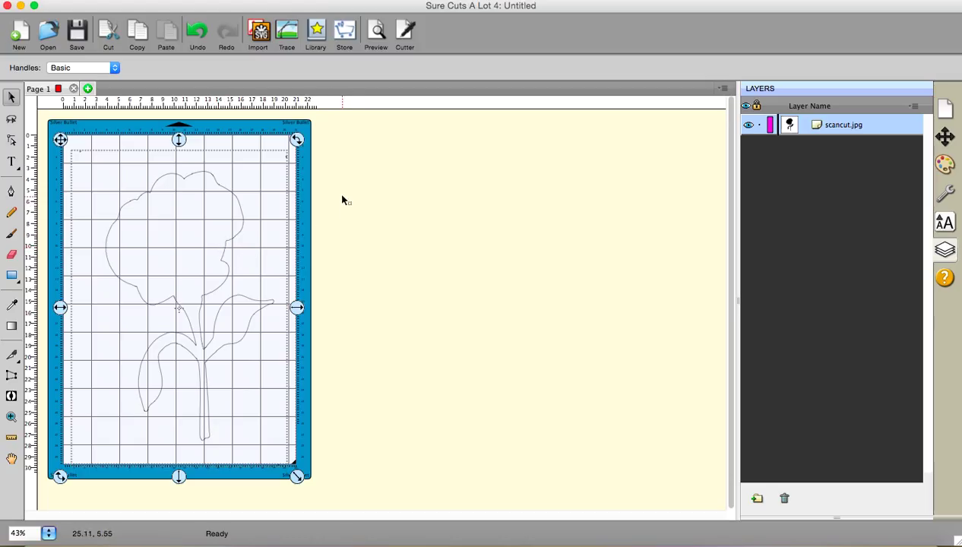
pyautogui.click(235, 1)
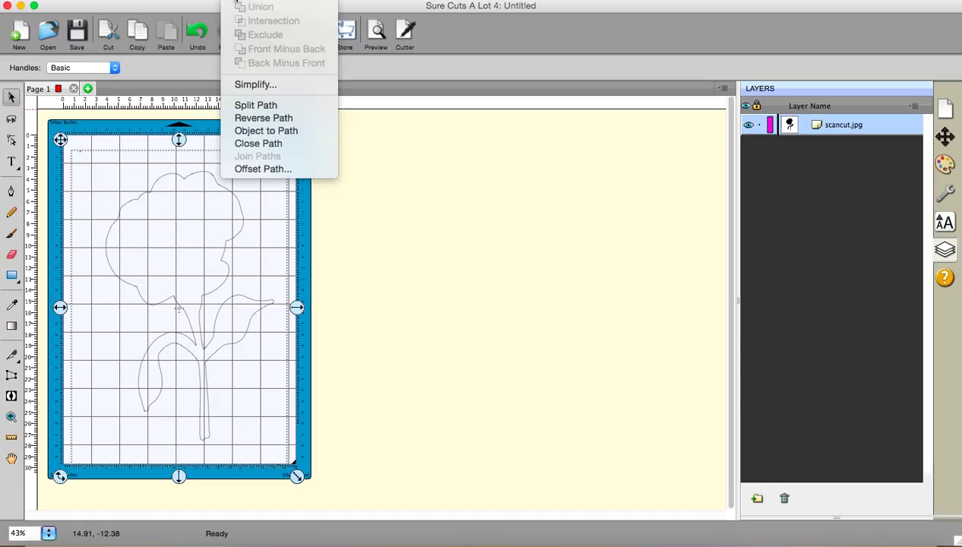
pyautogui.click(253, 169)
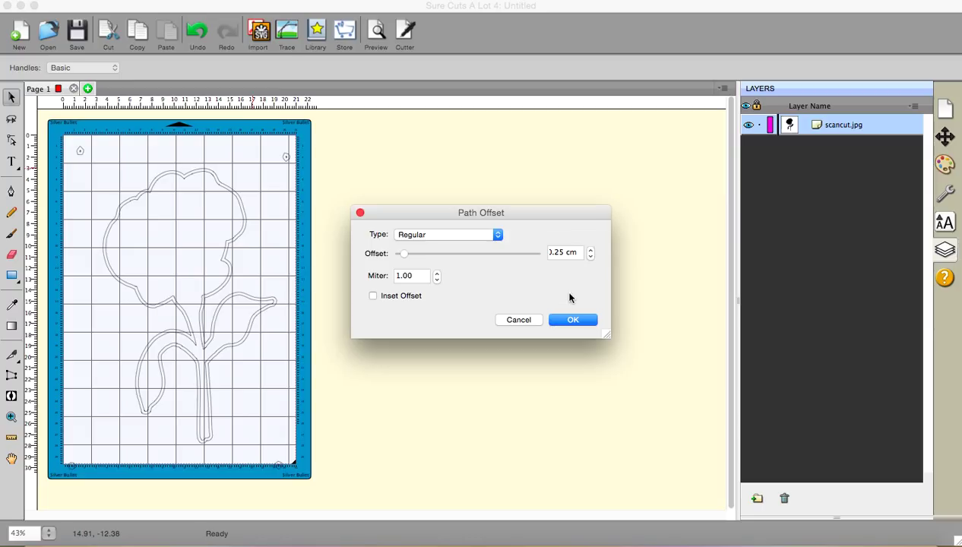
pyautogui.click(514, 320)
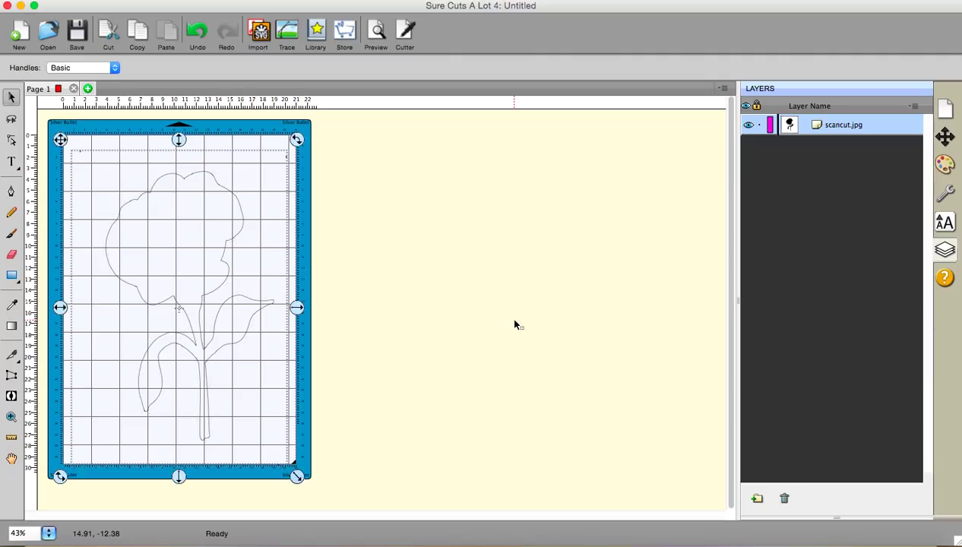
# - Preview the rose cut line with Print+Cut marks, then open the Silver Bullet Cut Settings
pyautogui.click(377, 32)
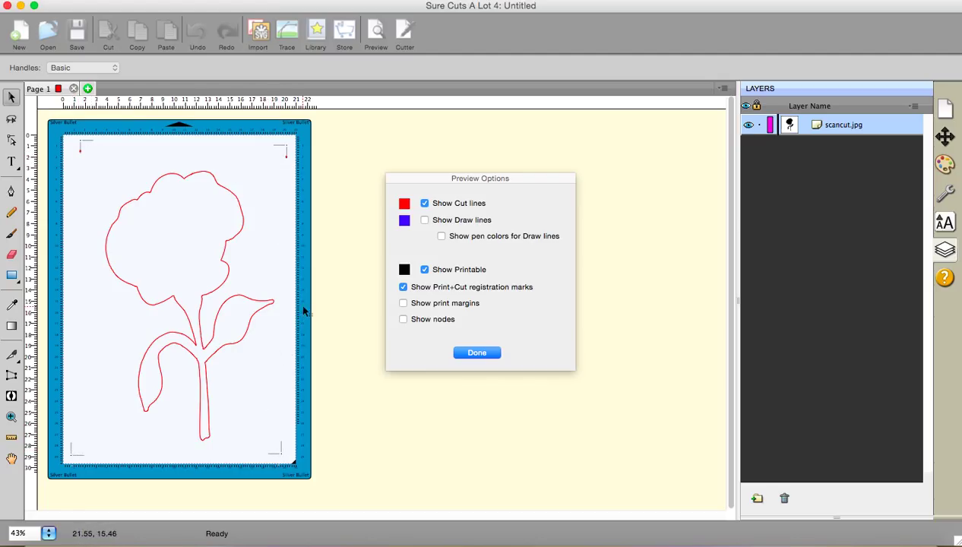
pyautogui.click(465, 351)
pyautogui.click(404, 34)
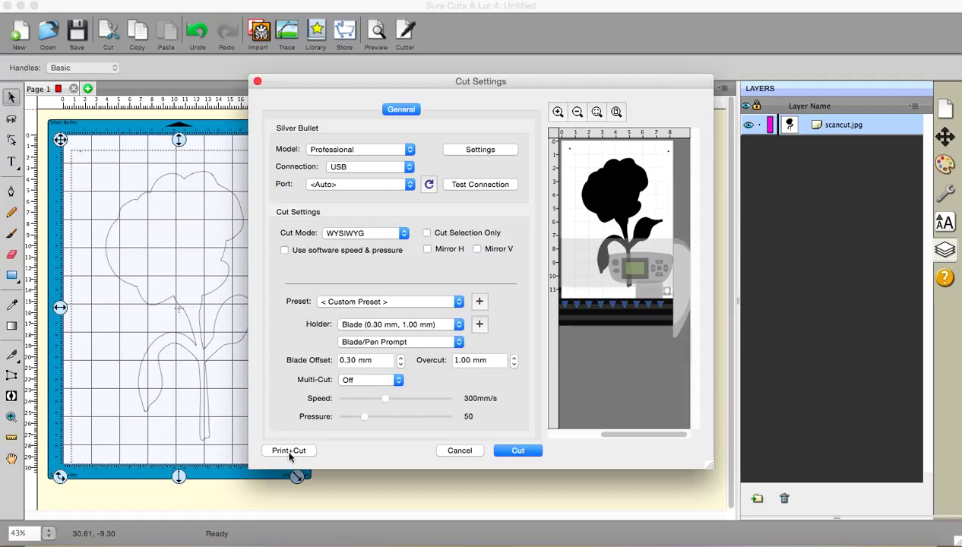
# - Launch the Print and Cut wizard from Cut Settings, with the Custom Preset at 300mm/s and pressure 50
pyautogui.click(289, 451)
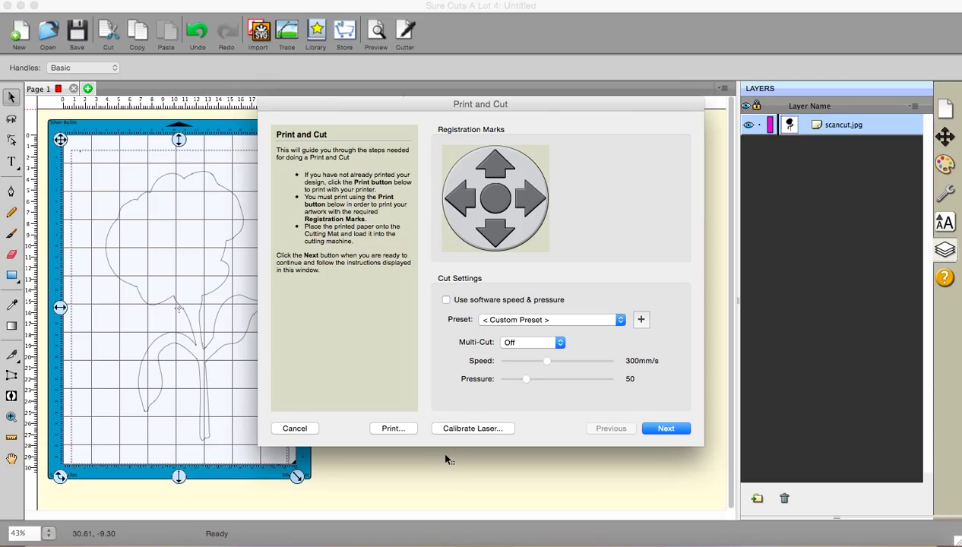
pyautogui.click(289, 430)
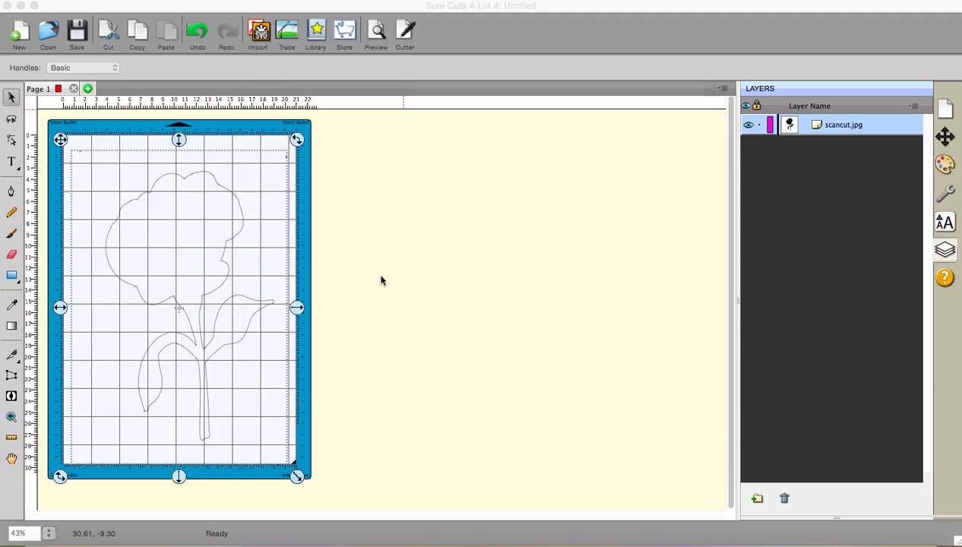